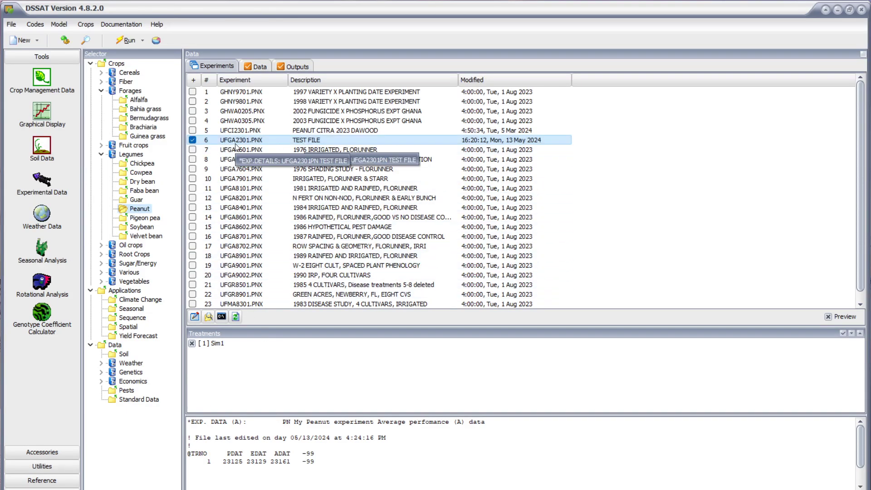
- Open UFGA2301.PNA from the Data list for review, then close it without saving
click(257, 66)
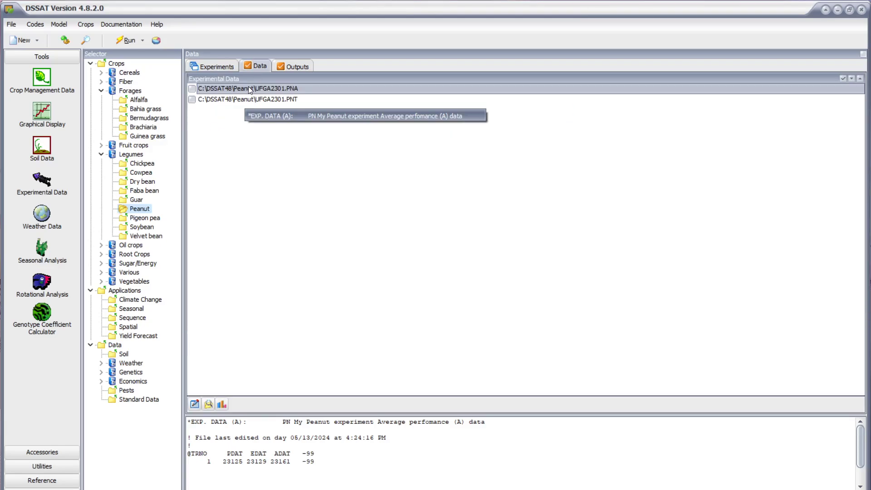
right_click(249, 89)
click(263, 95)
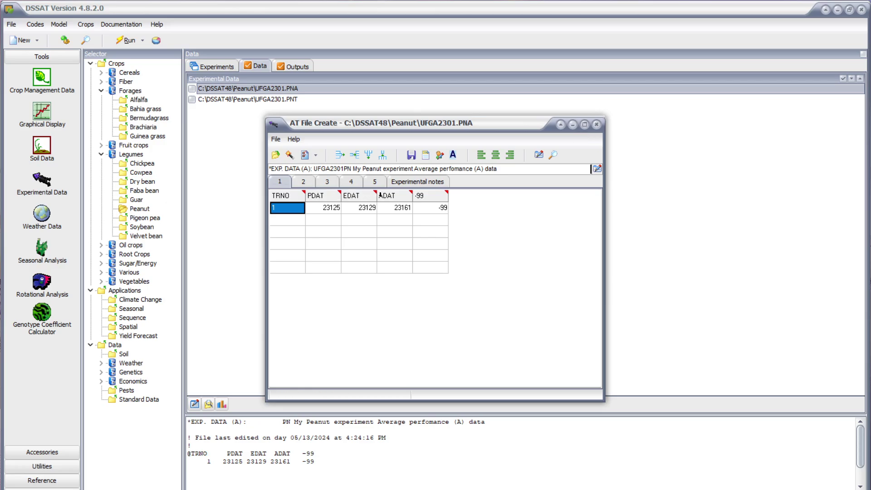
click(597, 129)
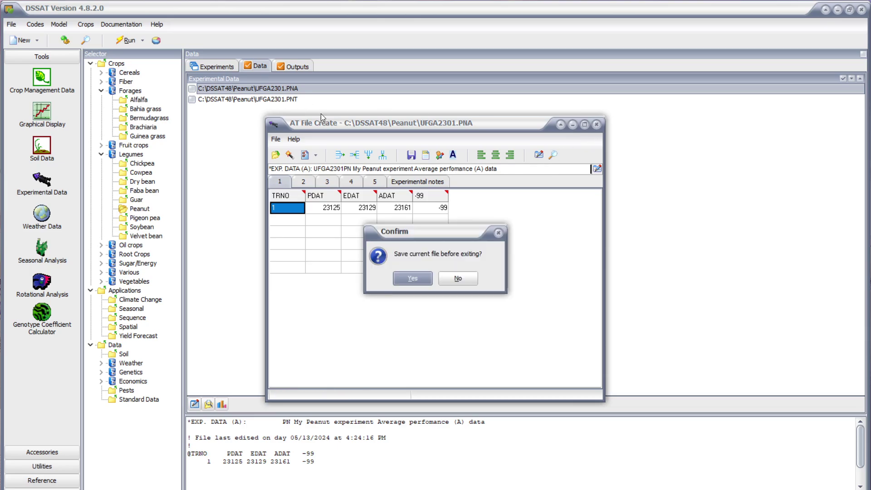
click(474, 276)
- Read the UFGA2301.PNT time-course file in Notepad, then return to DSSAT's Experiments list
click(228, 101)
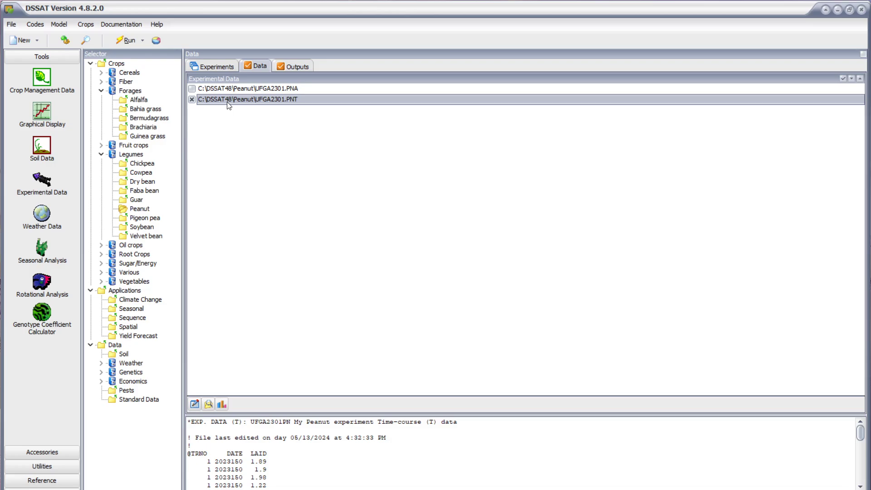
right_click(257, 100)
click(272, 113)
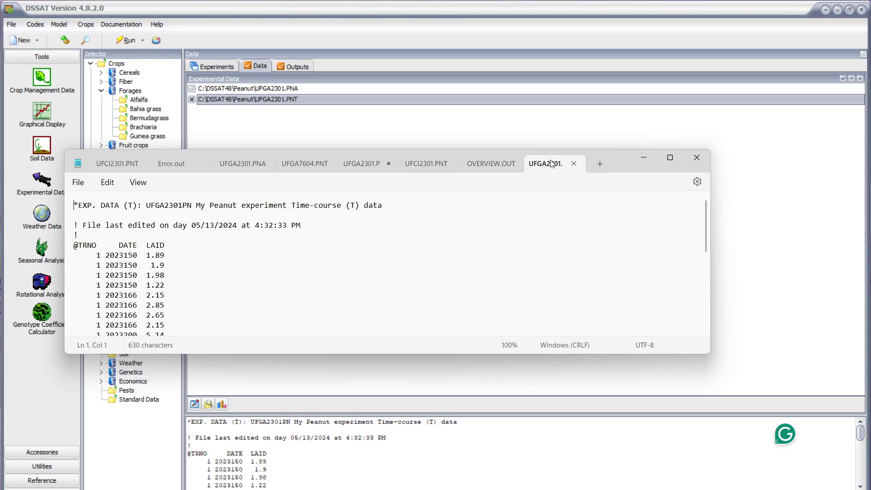
click(574, 163)
click(642, 161)
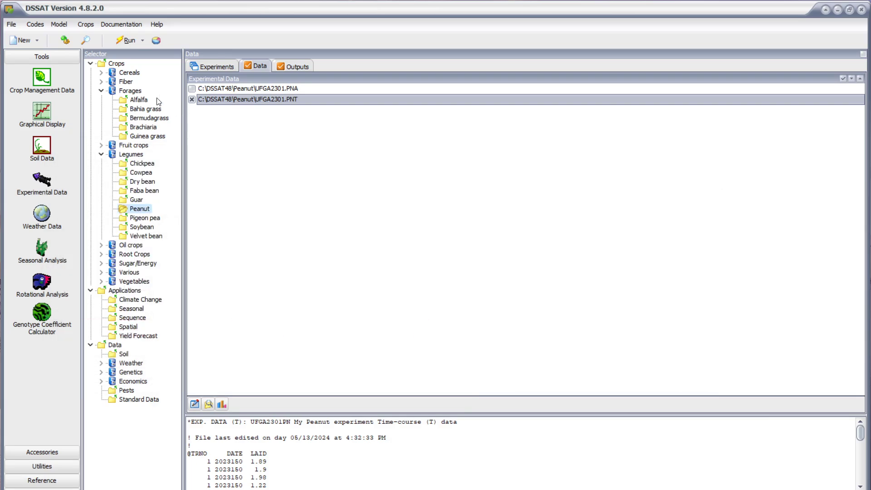
click(222, 68)
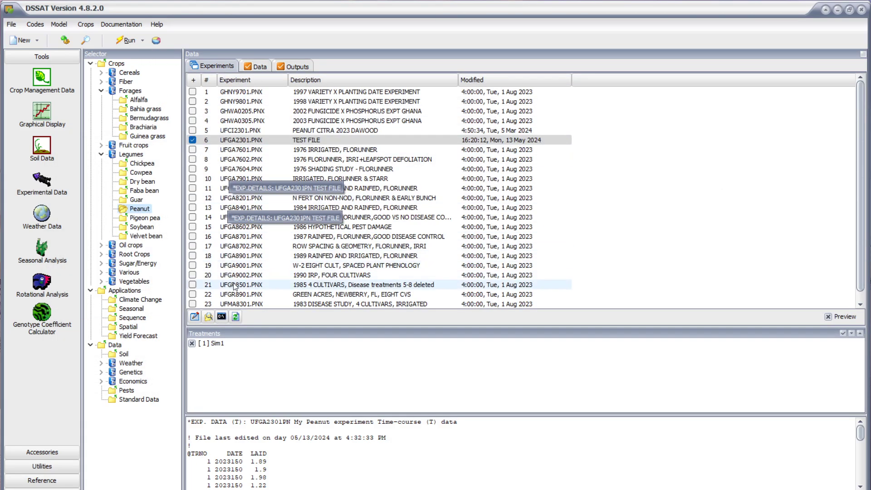
- Reselect UFGA2301.PNX and run the model simulation to completion
click(236, 171)
click(192, 140)
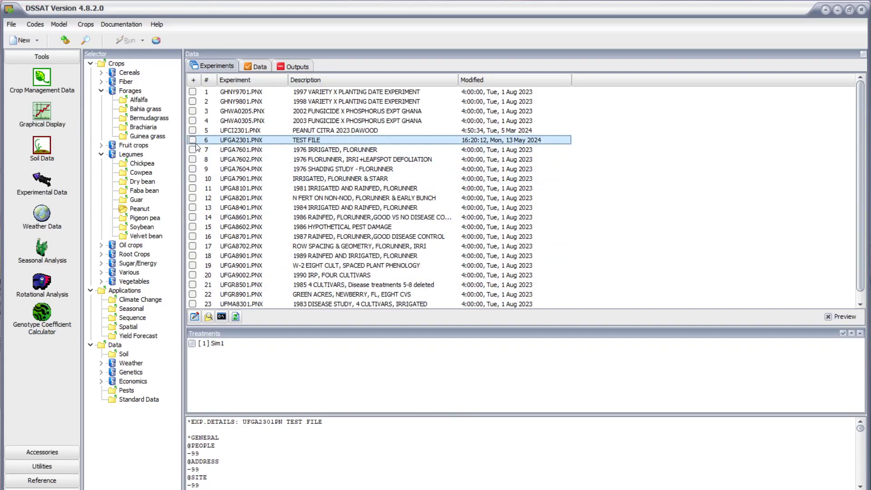
click(126, 40)
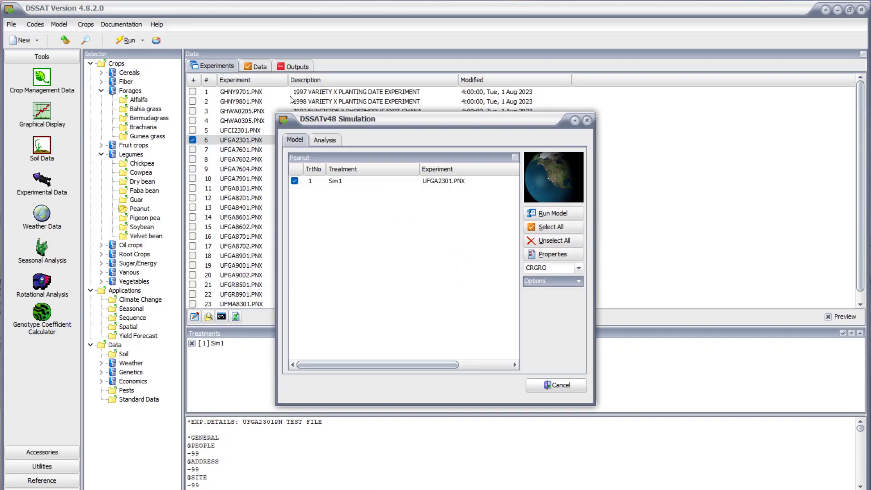
click(551, 212)
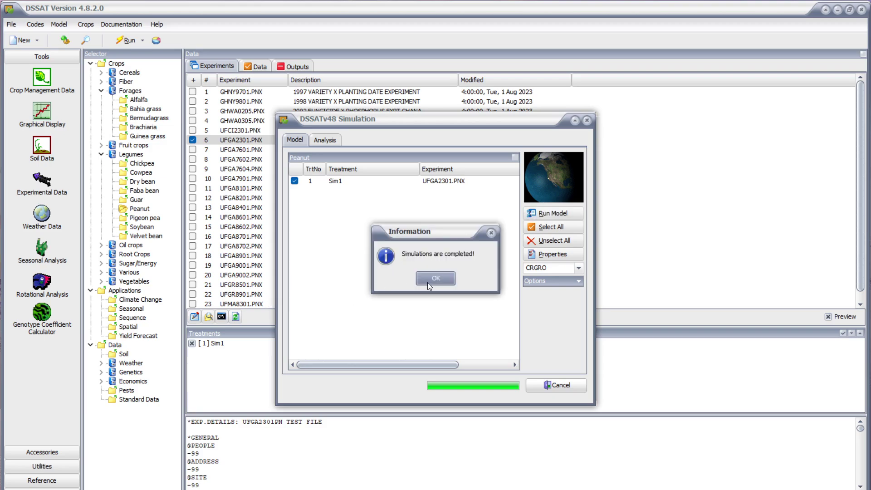
click(428, 281)
- Choose PlantGro.OUT from the output files and send it to the plotter
click(324, 139)
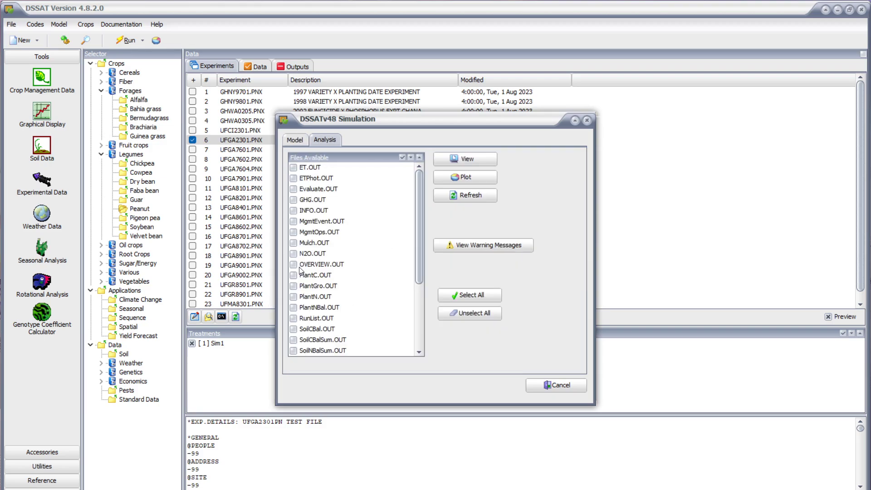
click(293, 286)
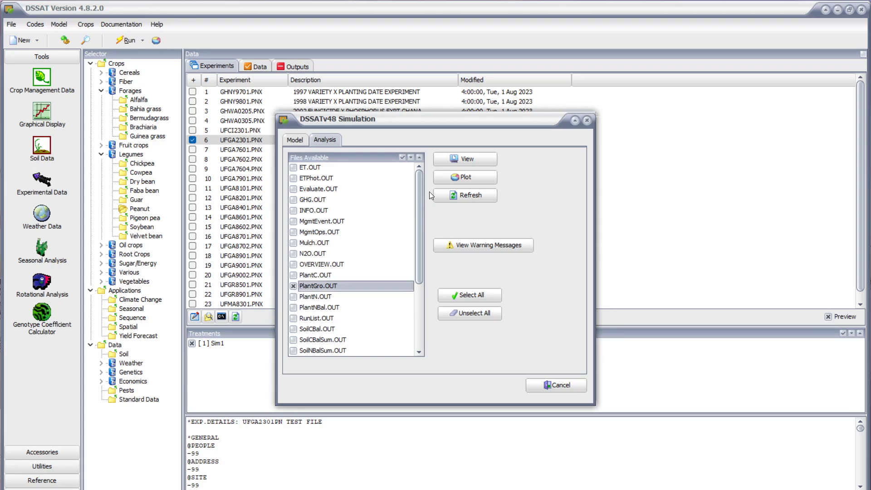
click(461, 177)
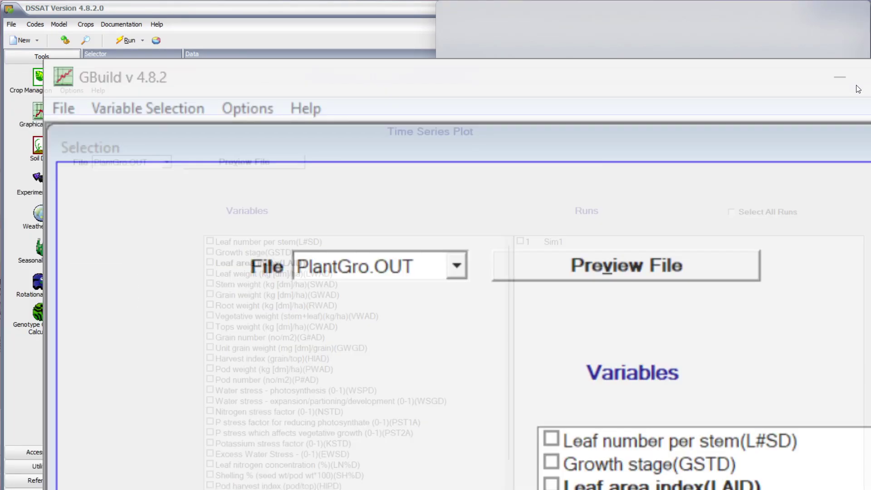
- Plot Leaf area index (LAID) for all runs in maximized GBuild, then close the graph
key(super+Right)
double_click(682, 21)
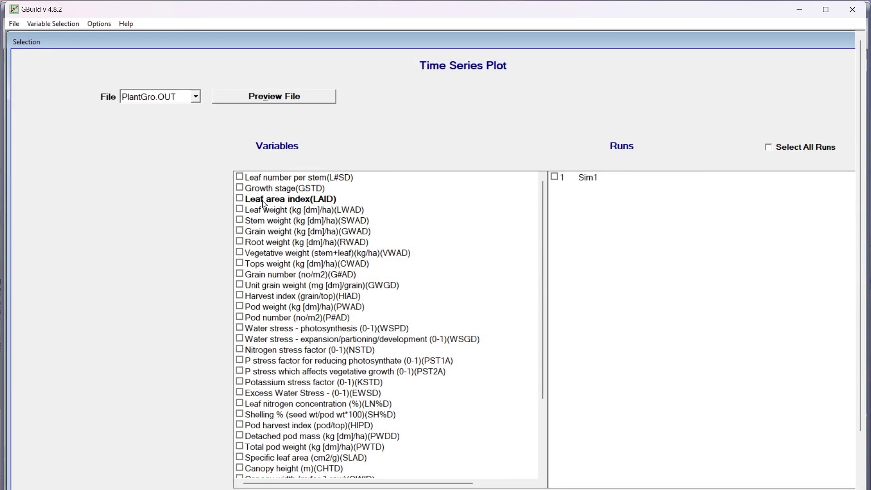
click(263, 200)
click(767, 151)
click(792, 471)
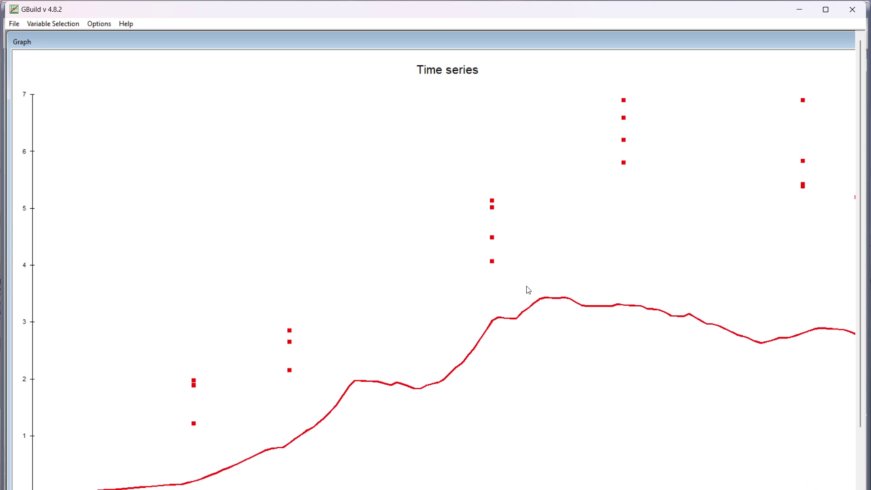
click(826, 9)
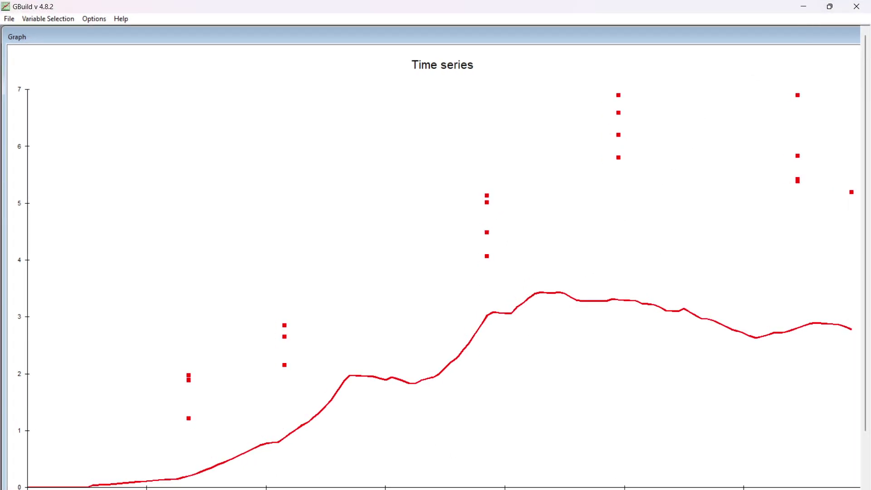
click(856, 7)
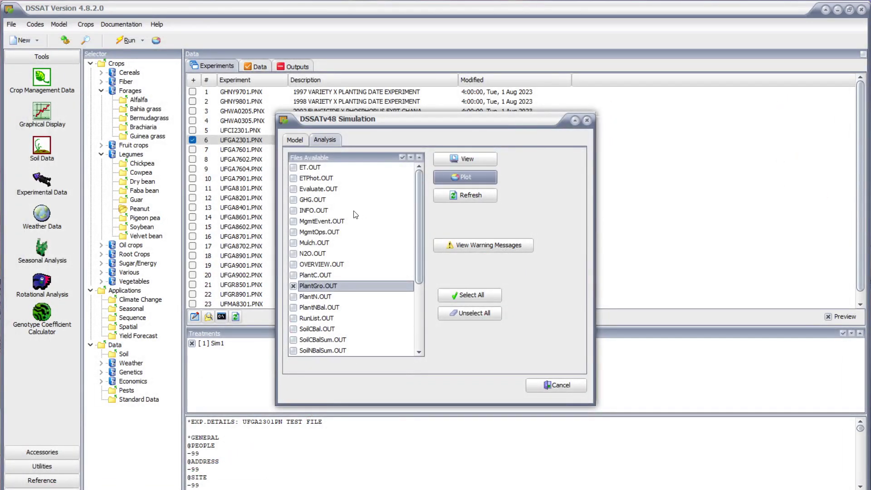
- Inspect OVERVIEW.OUT, where measured values show -99, then close the simulation dialog
click(293, 264)
click(456, 164)
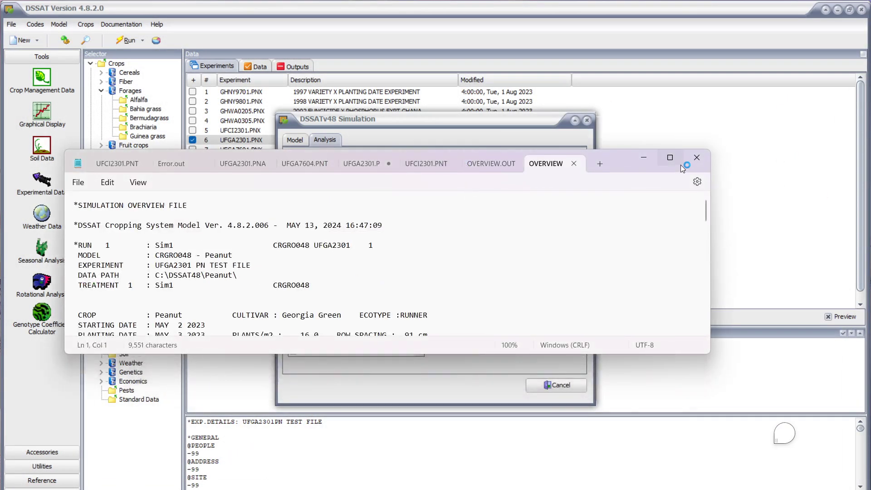
click(685, 149)
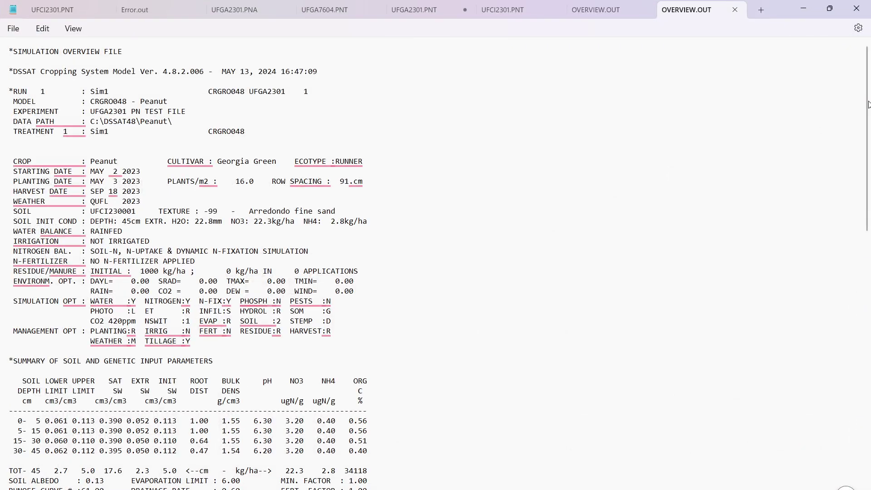
drag(864, 107, 862, 281)
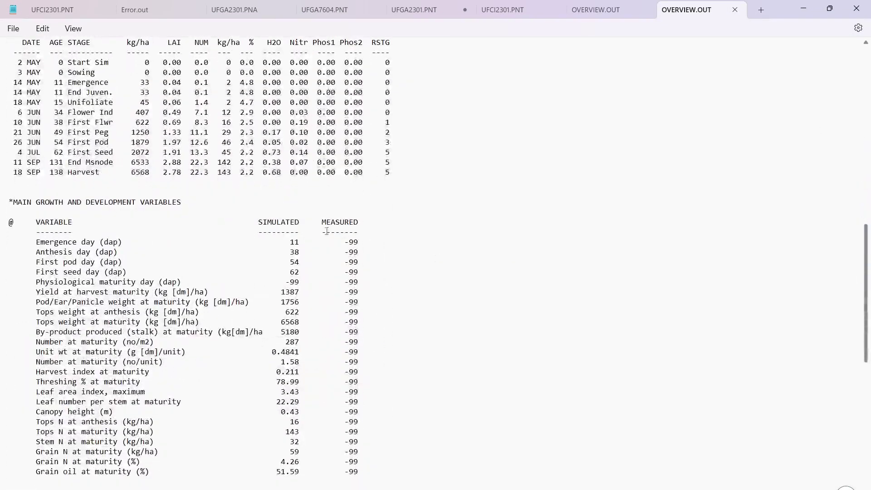
drag(113, 242, 369, 253)
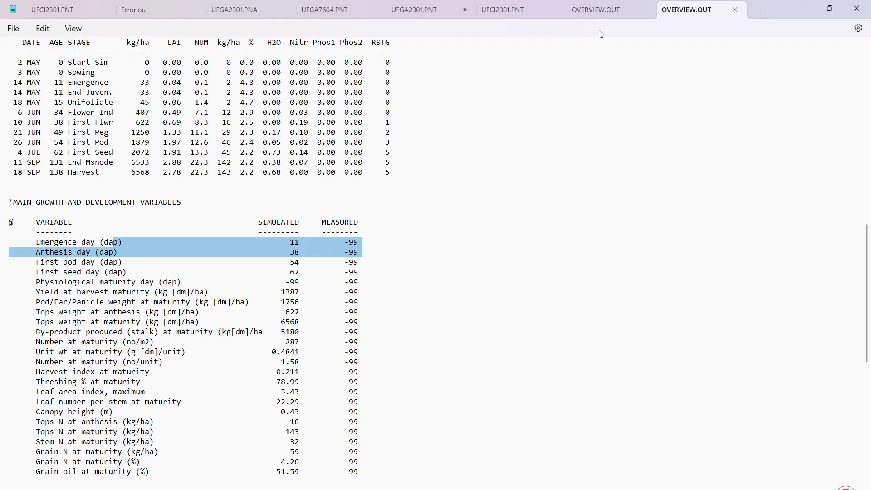
click(802, 7)
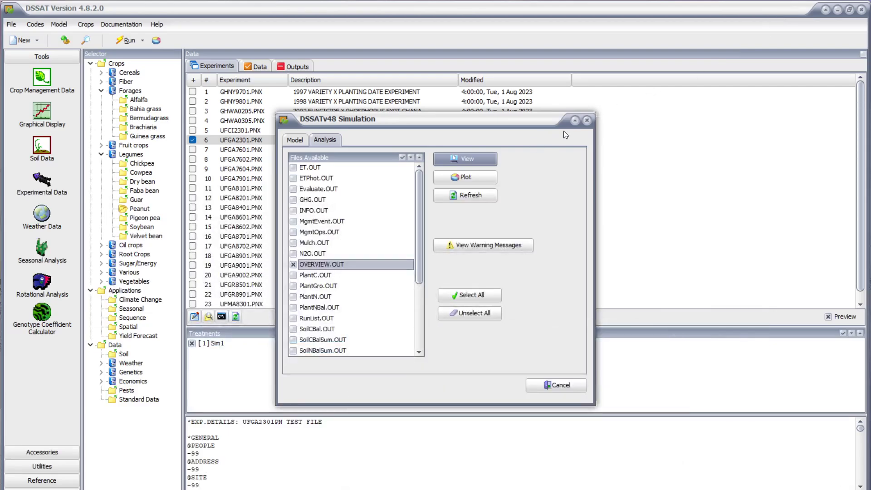
click(588, 121)
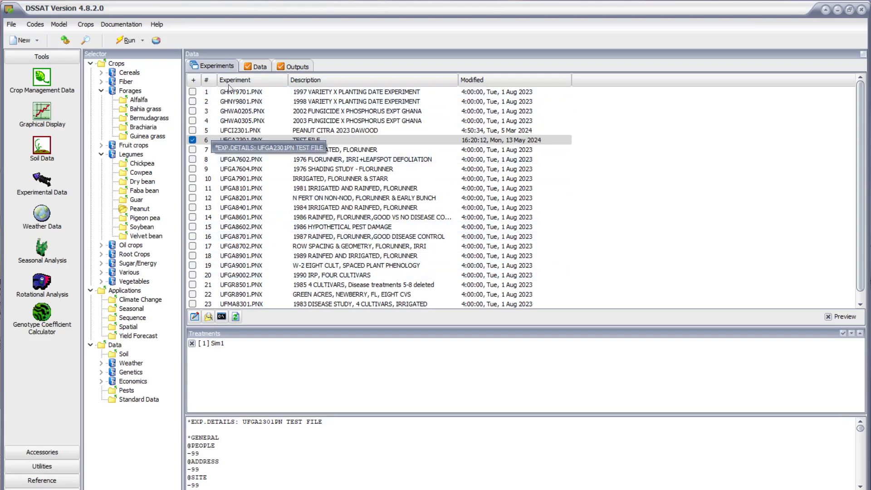
click(257, 67)
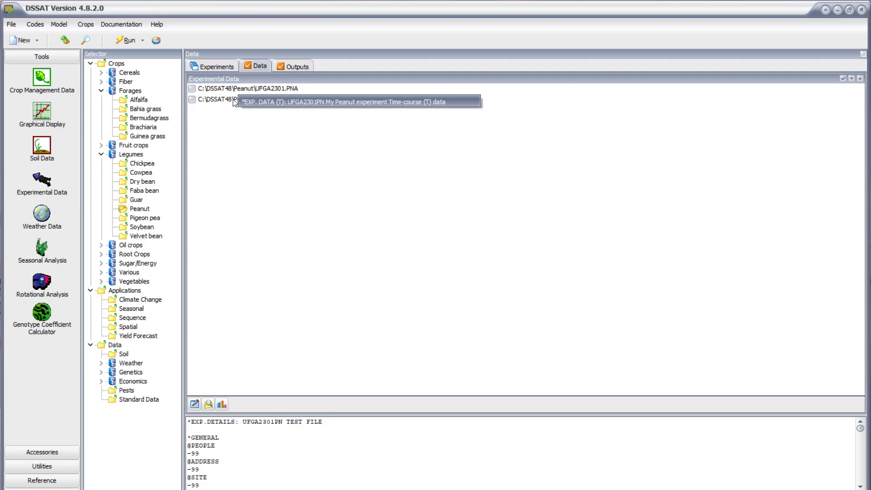
click(213, 66)
click(235, 316)
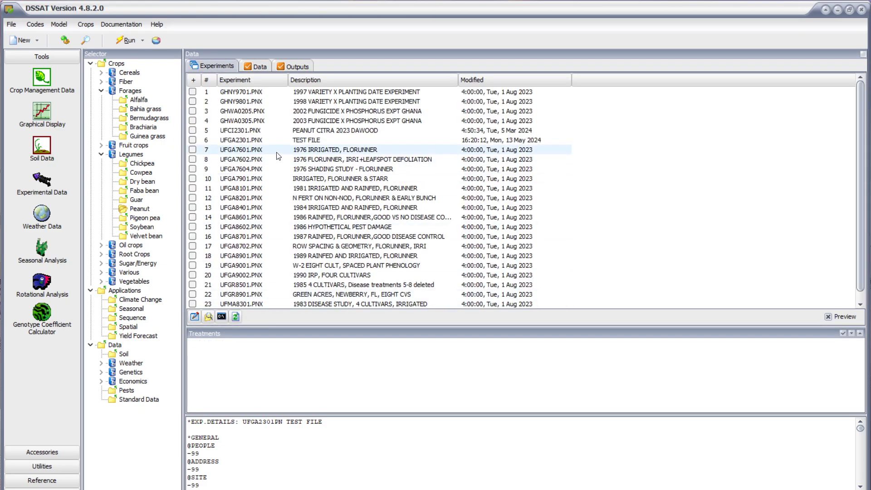
click(261, 122)
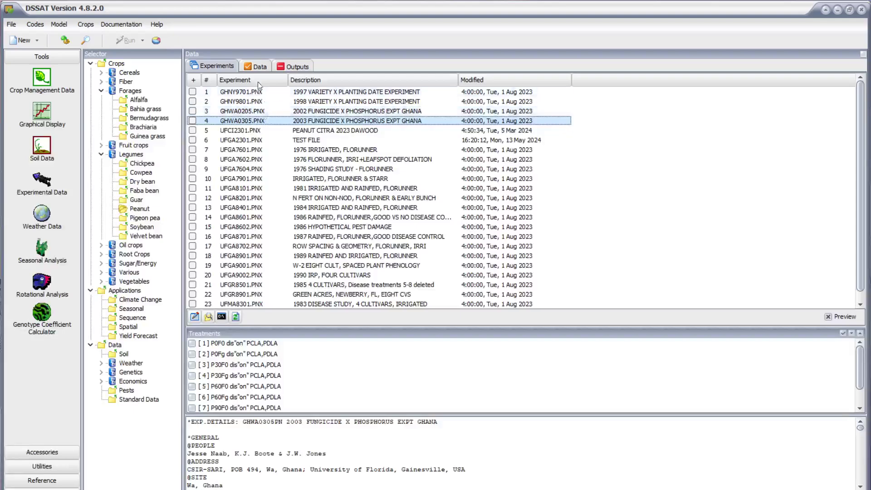
click(256, 67)
click(257, 89)
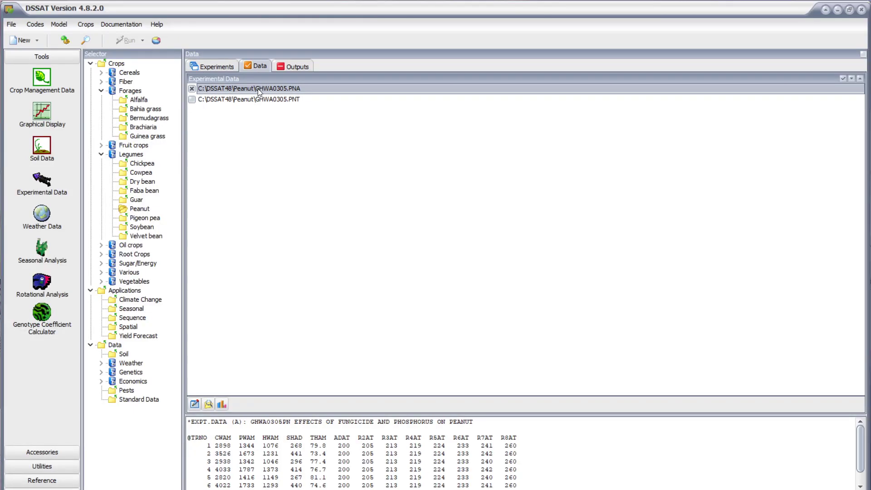
right_click(258, 89)
click(283, 107)
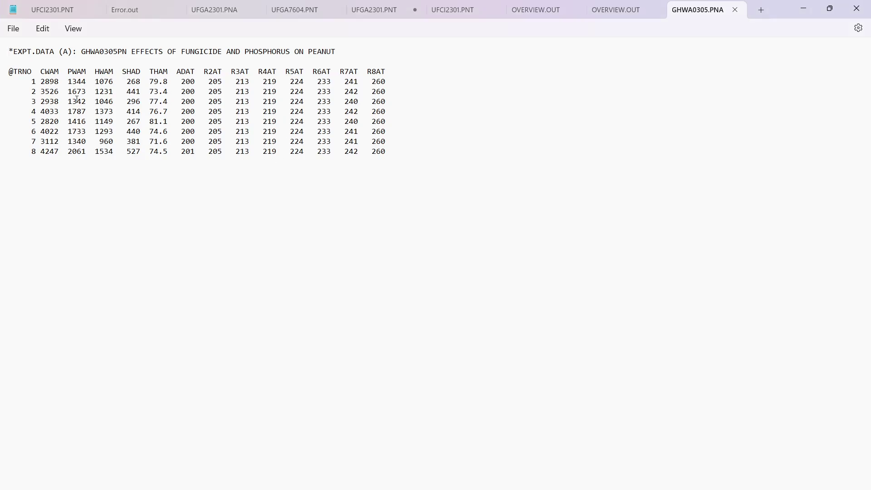
click(31, 71)
click(807, 8)
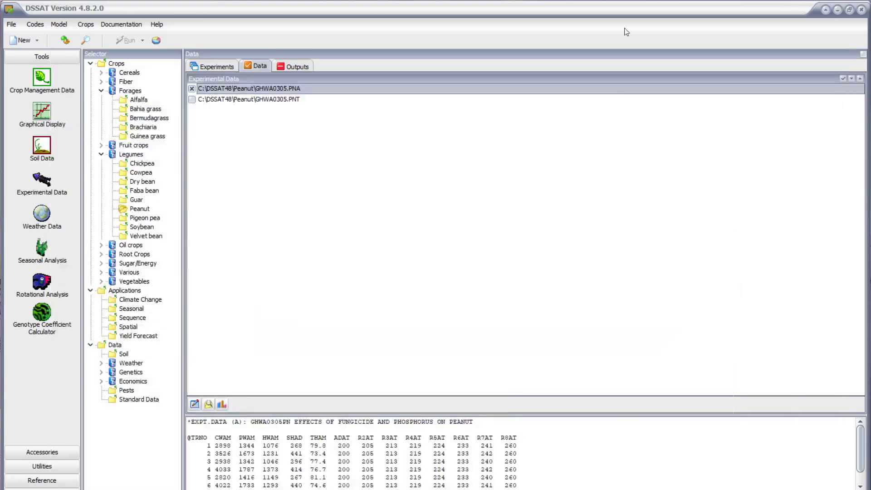
- Open GHWA0305.PNT as text too, then compare it with the GHWA0305.PNA tab
click(295, 100)
right_click(294, 101)
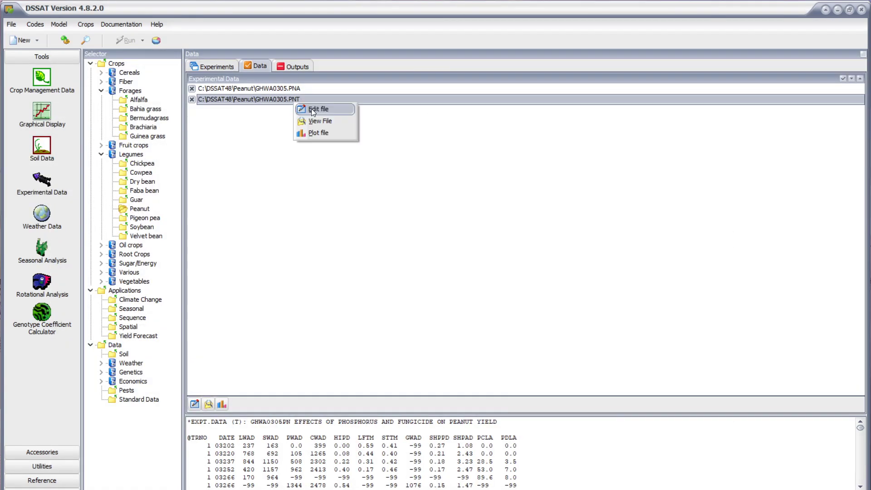
click(193, 88)
right_click(221, 101)
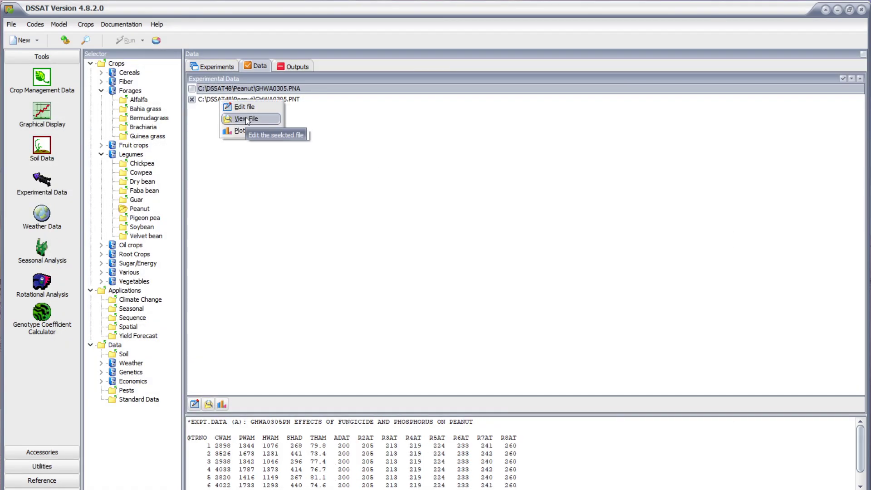
click(245, 117)
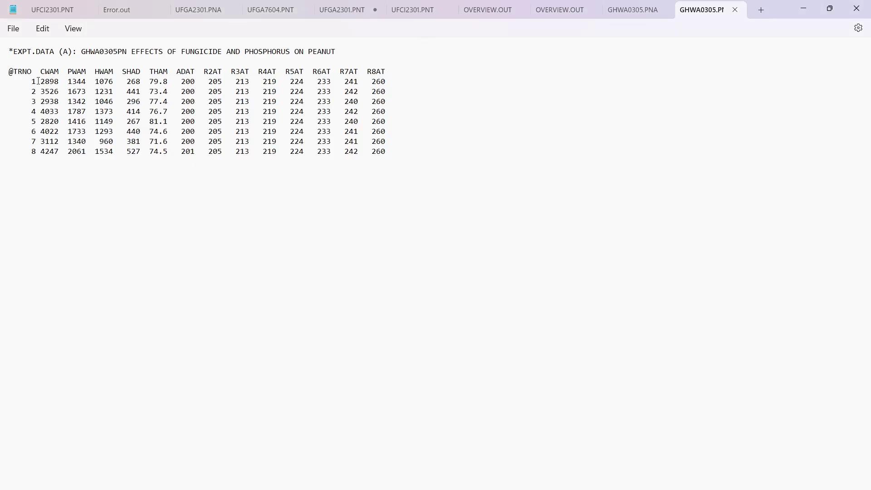
click(802, 8)
click(252, 97)
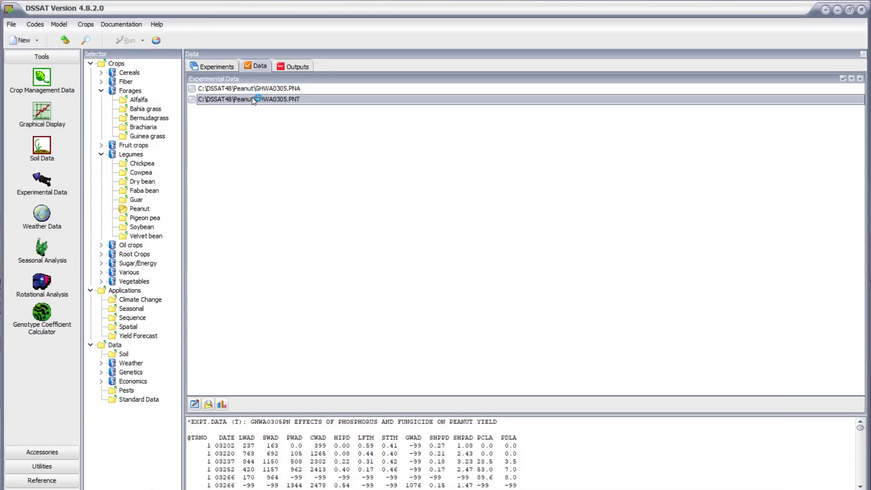
right_click(252, 97)
click(273, 117)
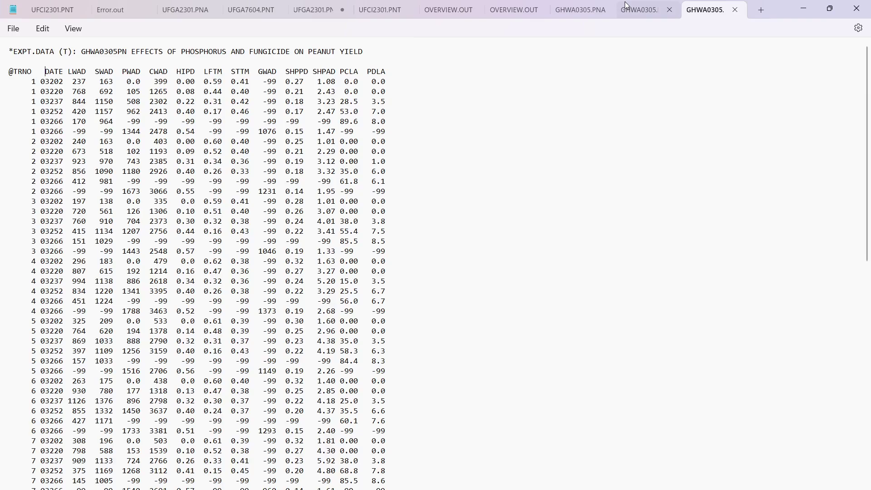
click(646, 9)
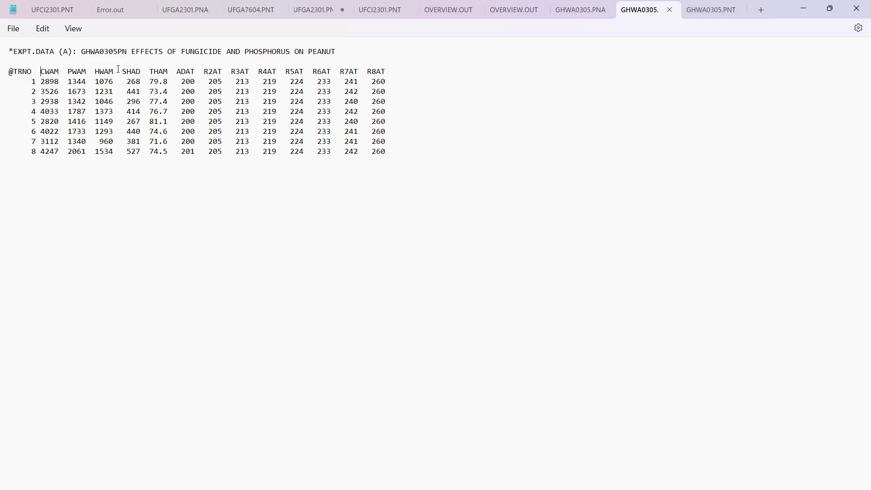
- Reselect the UFGA2301 test experiment, open one of its files as text, and close it
click(803, 8)
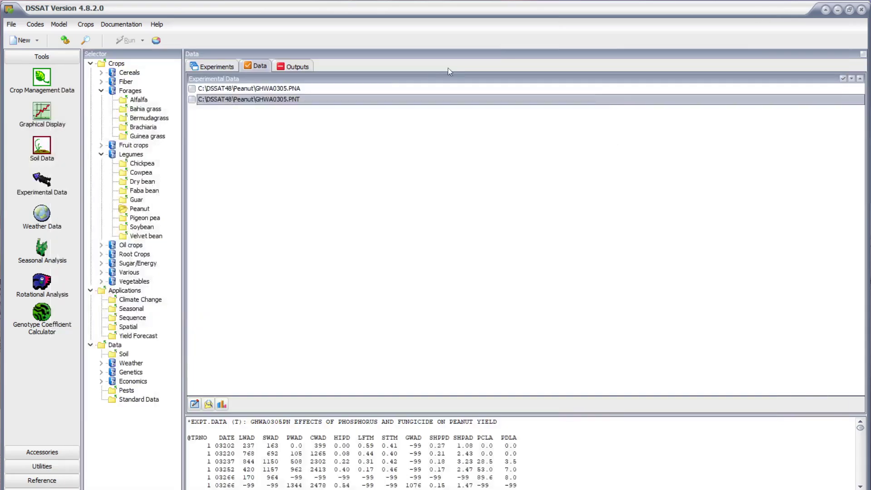
click(191, 66)
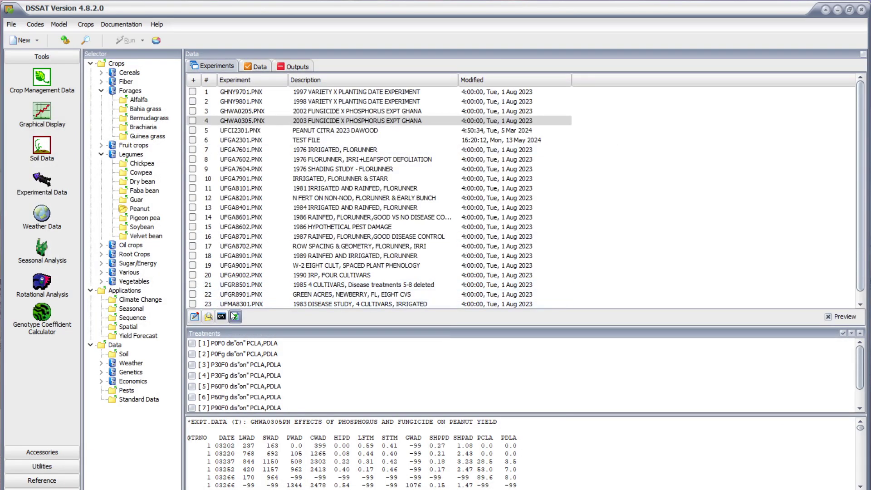
click(202, 141)
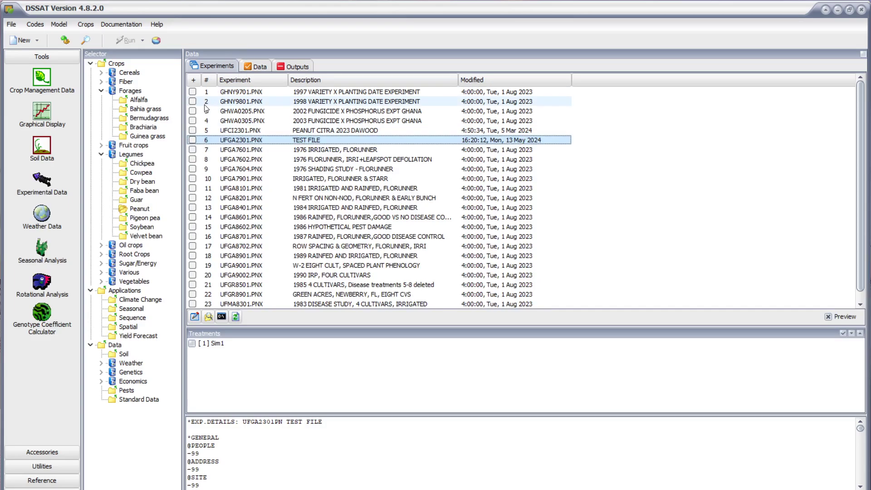
click(249, 66)
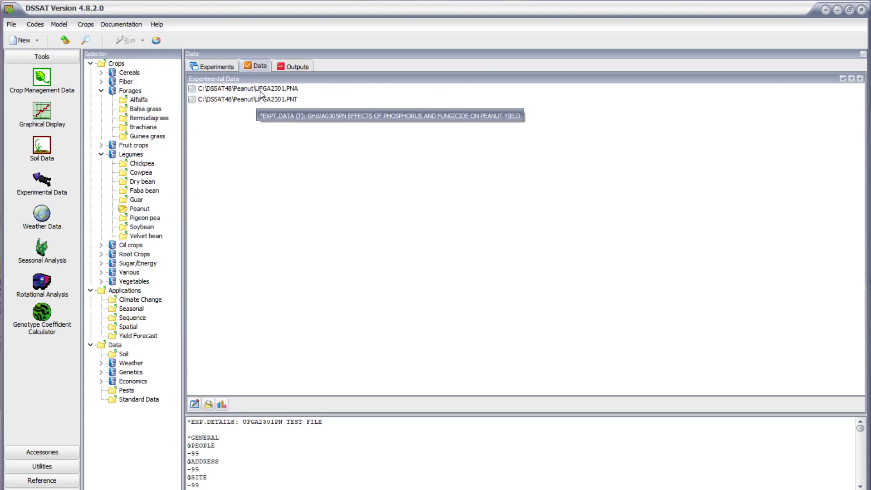
right_click(261, 90)
right_click(224, 85)
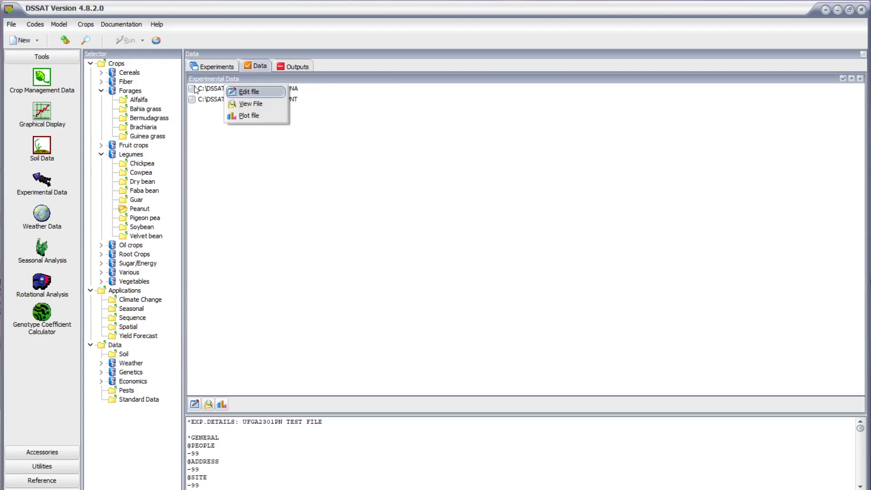
right_click(190, 87)
click(209, 100)
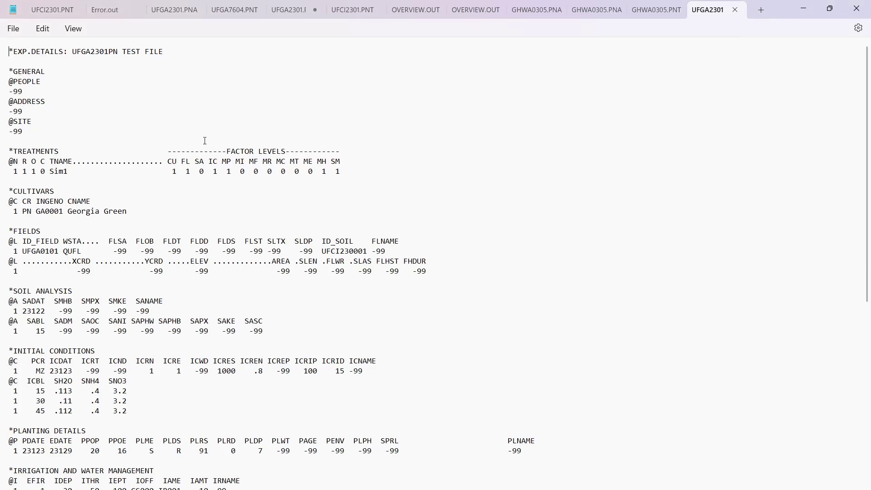
click(735, 9)
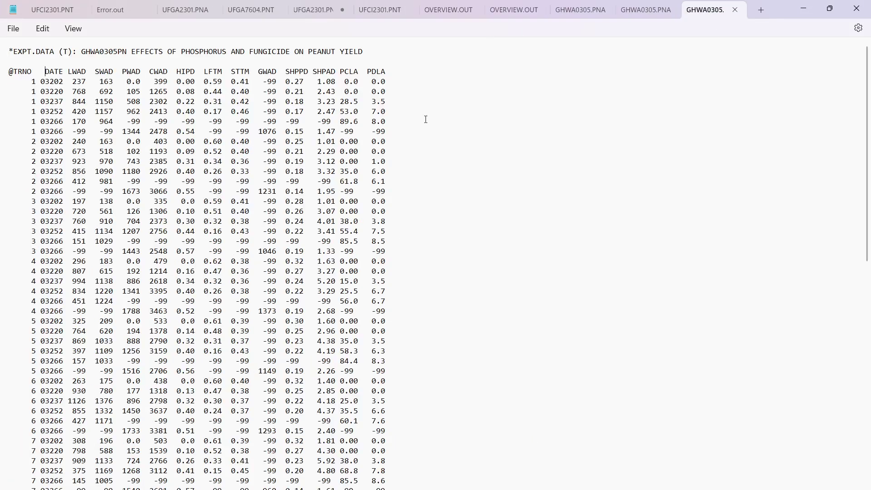
click(807, 10)
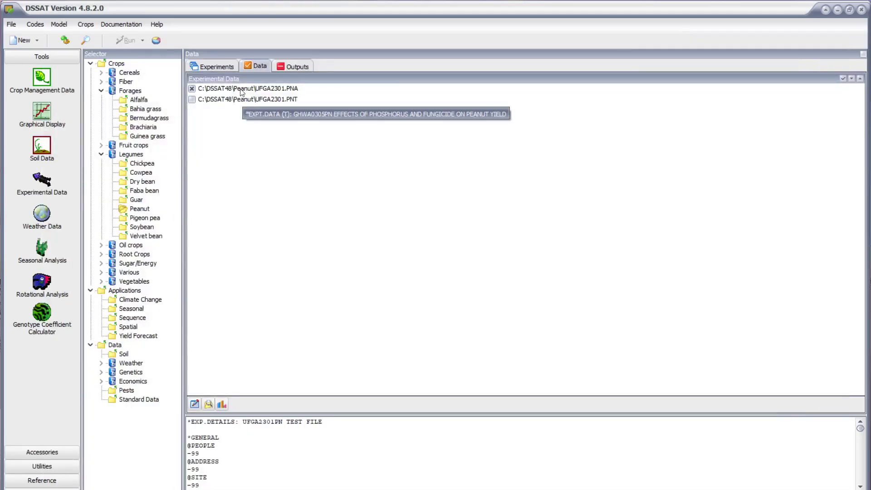
- Open UFGA2301.PNA from DSSAT's Data list in Notepad for editing
click(227, 67)
click(257, 67)
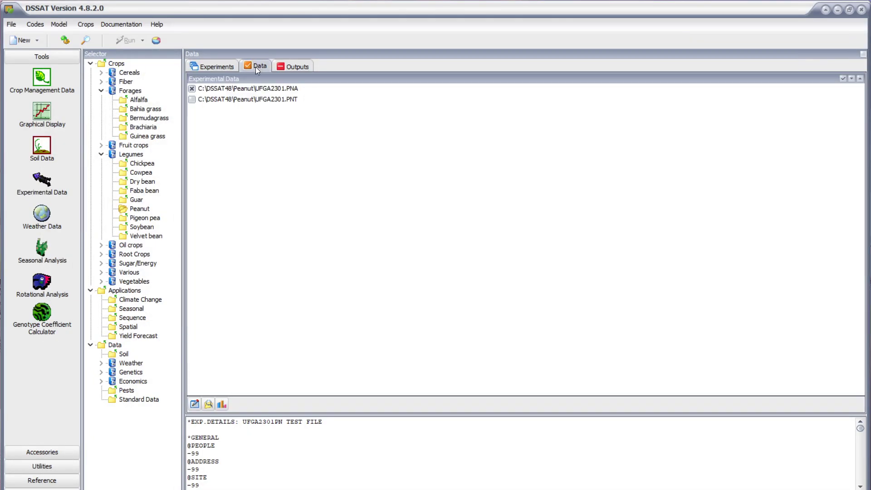
right_click(239, 88)
click(230, 90)
right_click(229, 91)
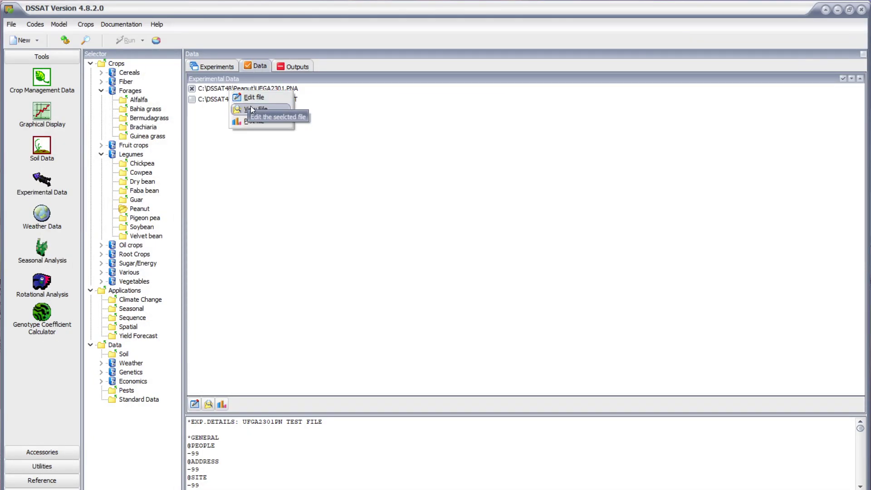
click(252, 110)
click(735, 10)
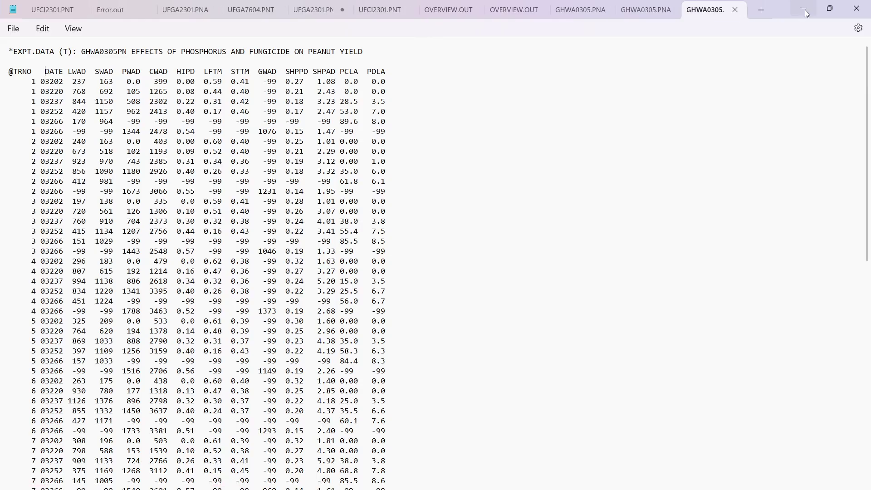
click(806, 8)
click(244, 91)
right_click(242, 90)
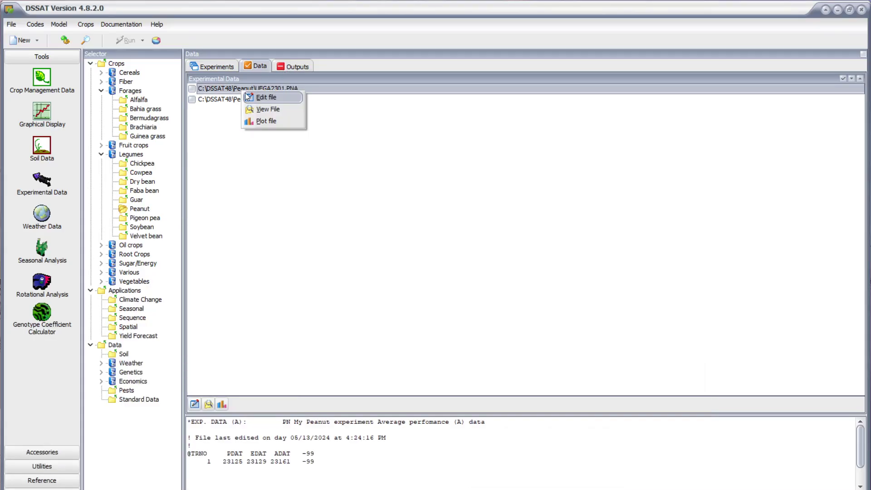
click(252, 110)
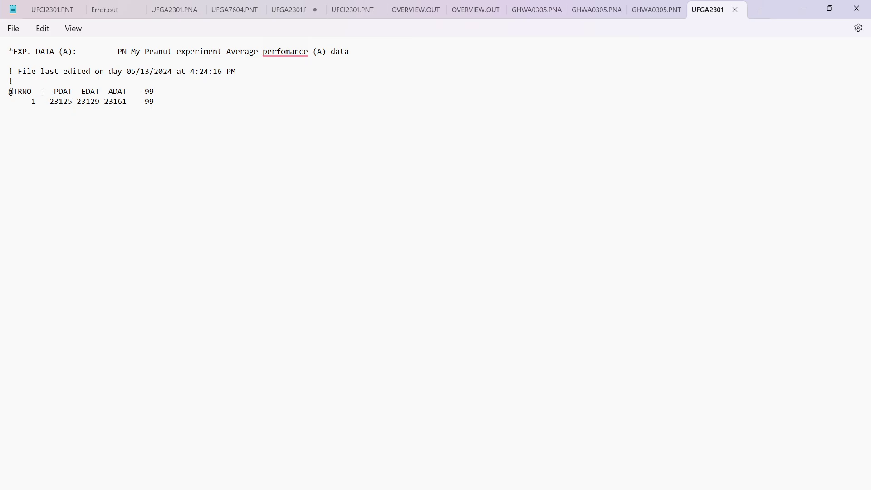
- Remove extra spaces before PDAT and 23125 so columns align, and save UFGA2301.PNA
click(43, 93)
key(Delete)
key(Delete)
key(Down)
key(Delete)
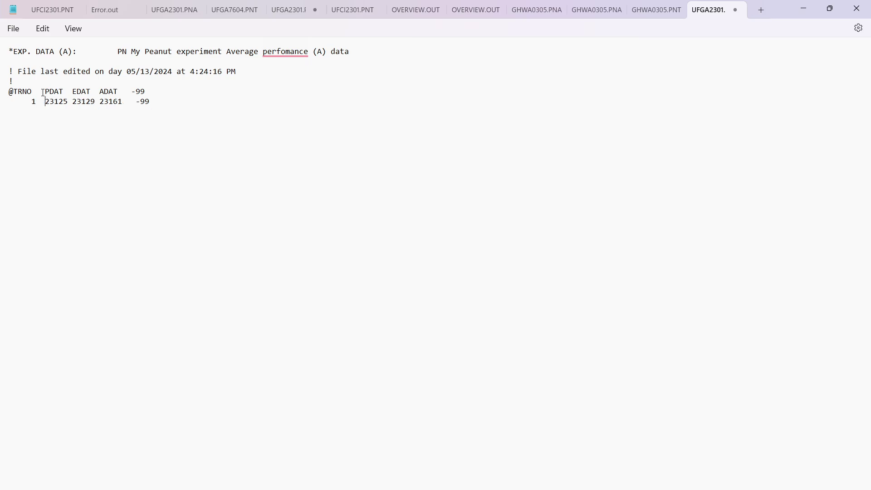
key(Delete)
click(32, 91)
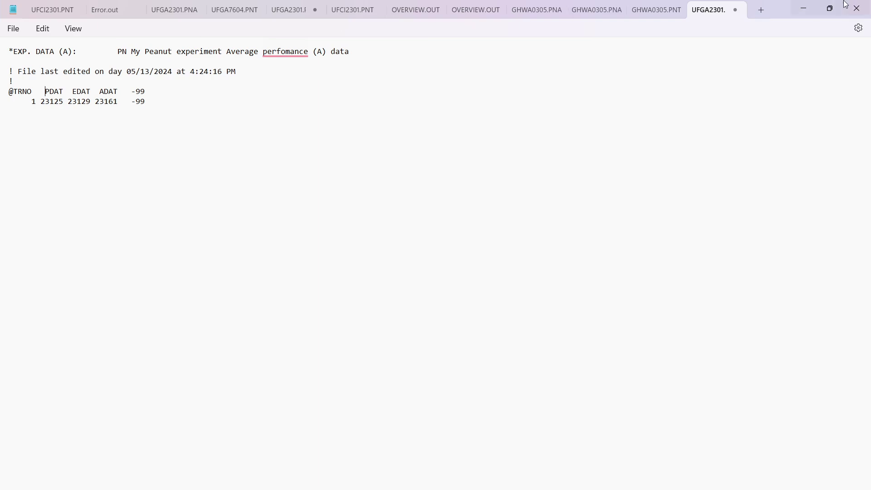
click(14, 28)
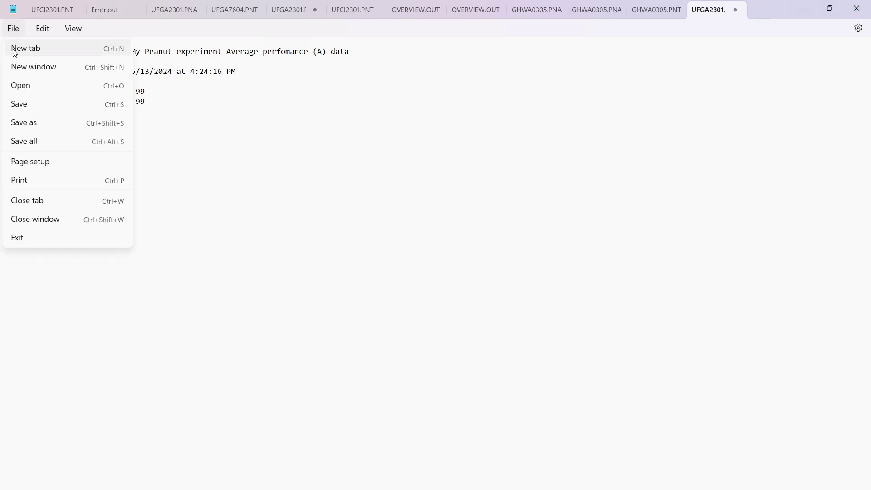
click(21, 105)
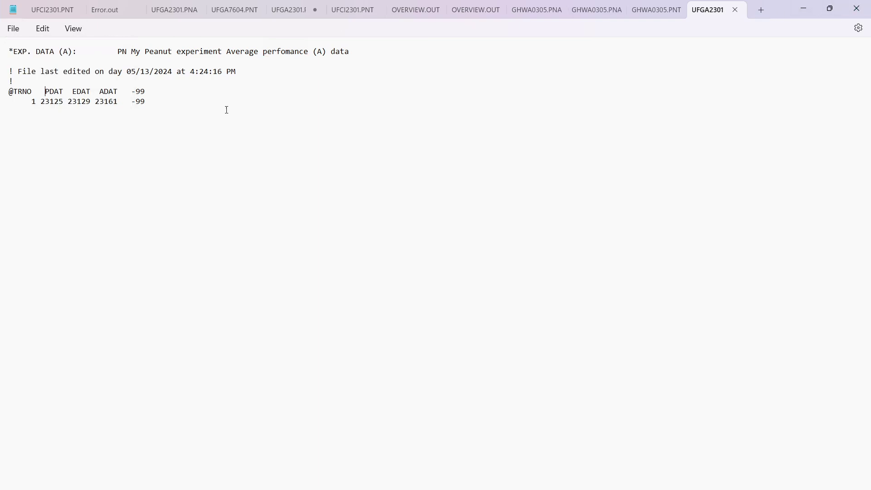
- Close all remaining Notepad files, including Error.out, without saving, exiting Notepad
click(735, 9)
click(676, 9)
click(619, 9)
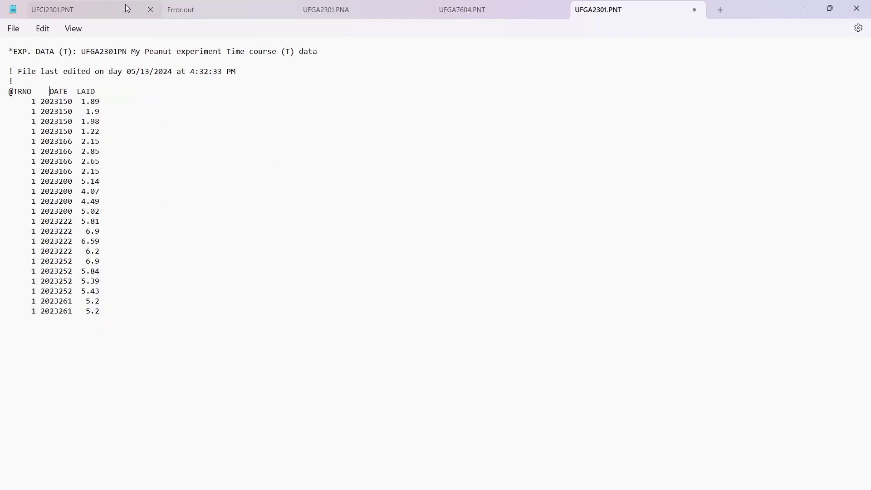
click(148, 10)
click(151, 10)
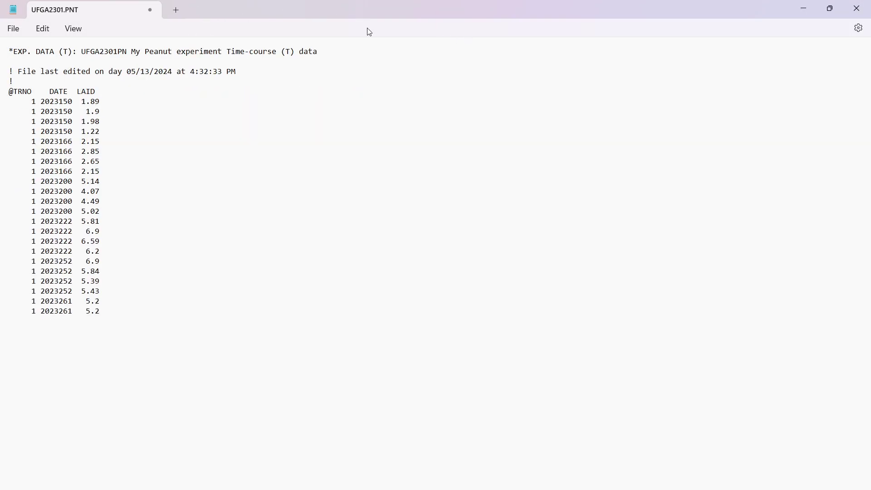
click(150, 10)
click(459, 288)
- Reselect UFGA2301.PNX among the peanut experiments and rerun the model
click(203, 66)
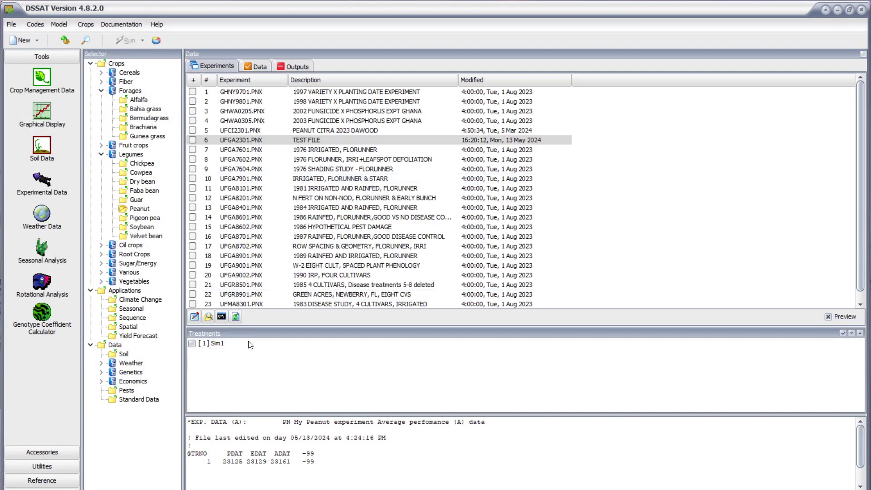
click(235, 316)
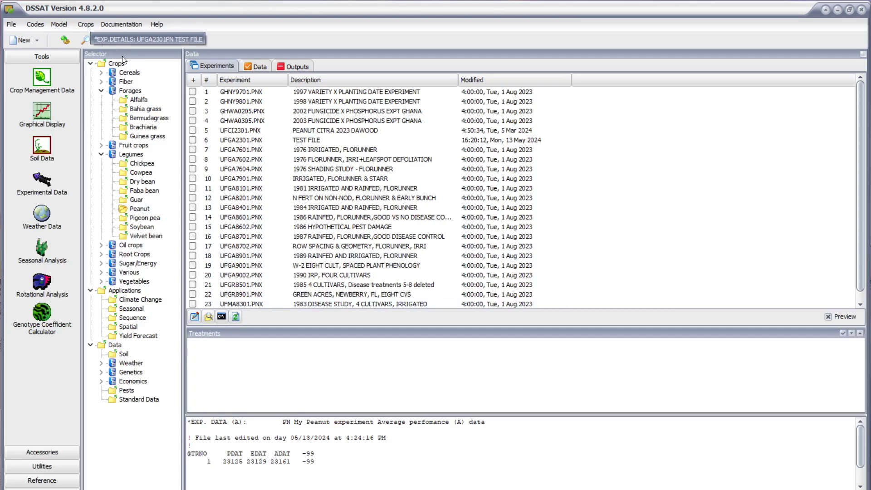
click(139, 209)
click(224, 140)
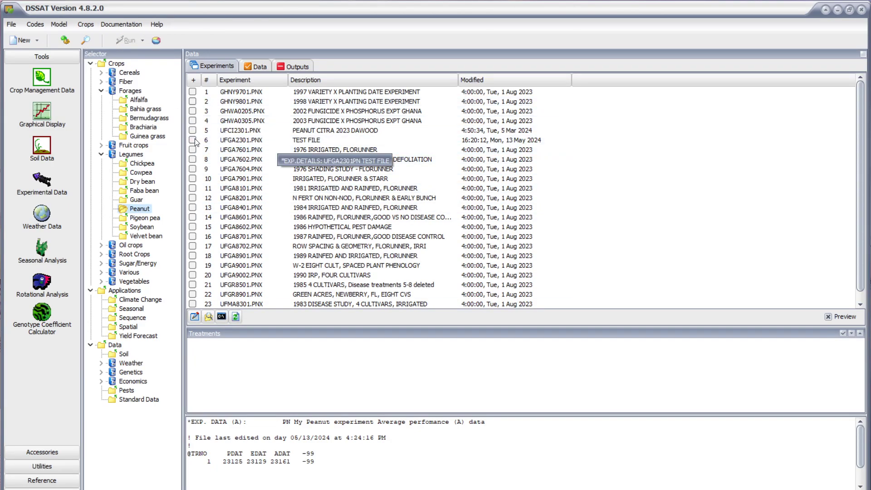
click(127, 41)
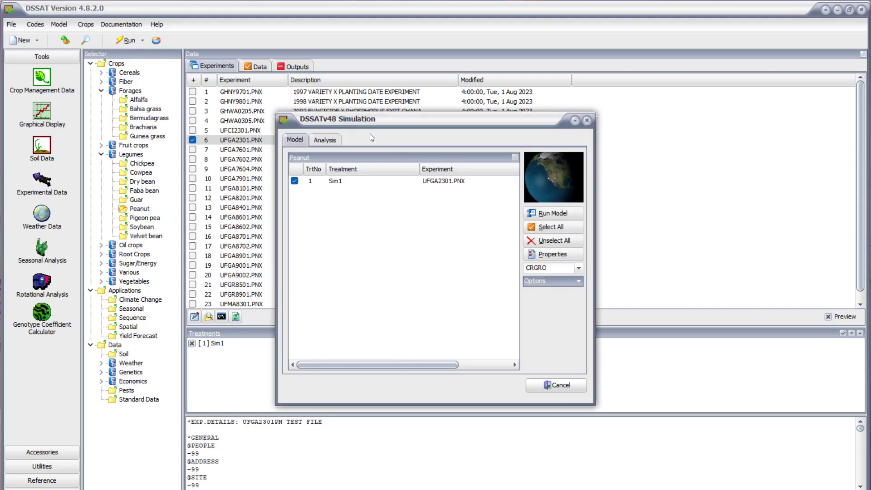
click(553, 213)
click(434, 285)
- Open the new OVERVIEW.OUT output as text
click(325, 141)
click(294, 264)
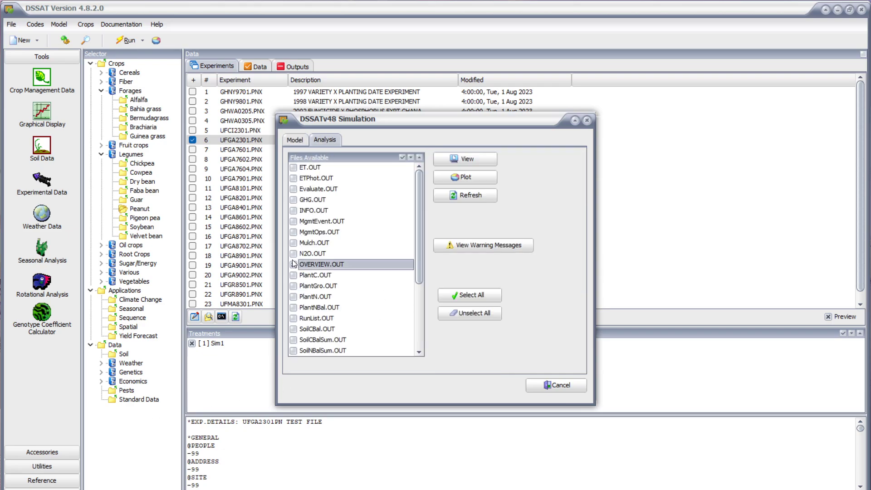
click(461, 165)
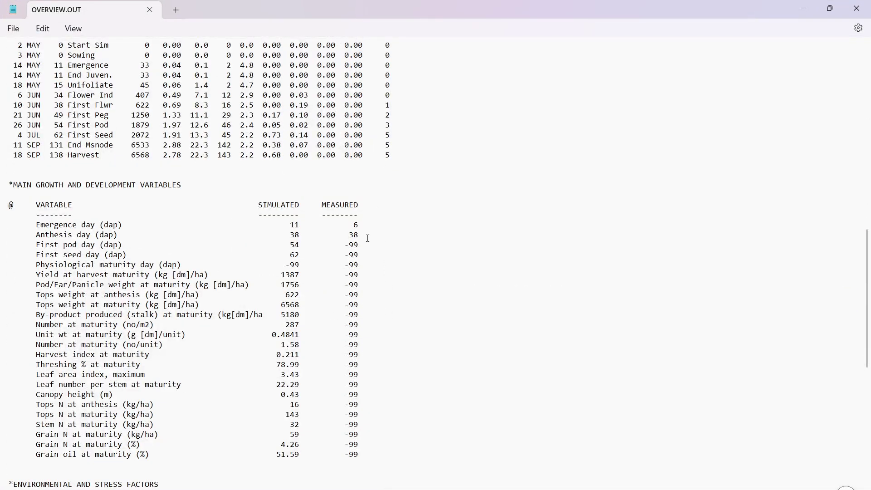
- Highlight the Emergence (day 6) and Anthesis (day 38) measured rows, then close OVERVIEW.OUT and the simulation window
drag(367, 239, 50, 227)
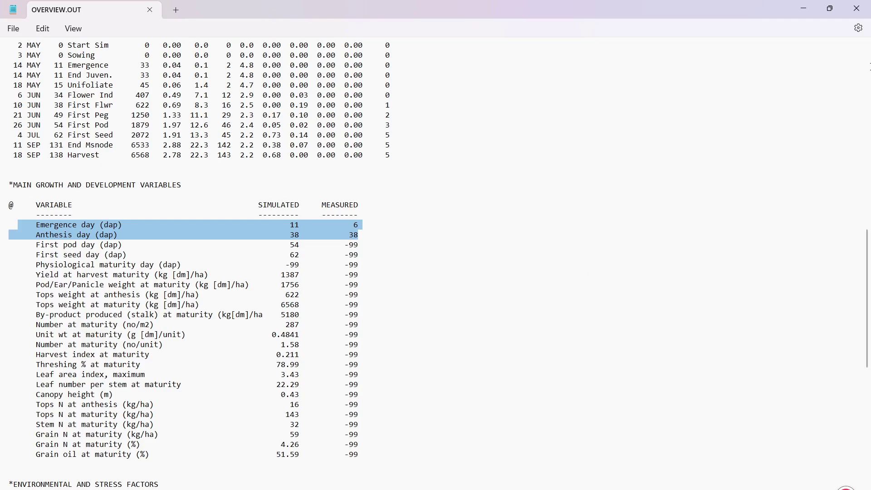
click(856, 8)
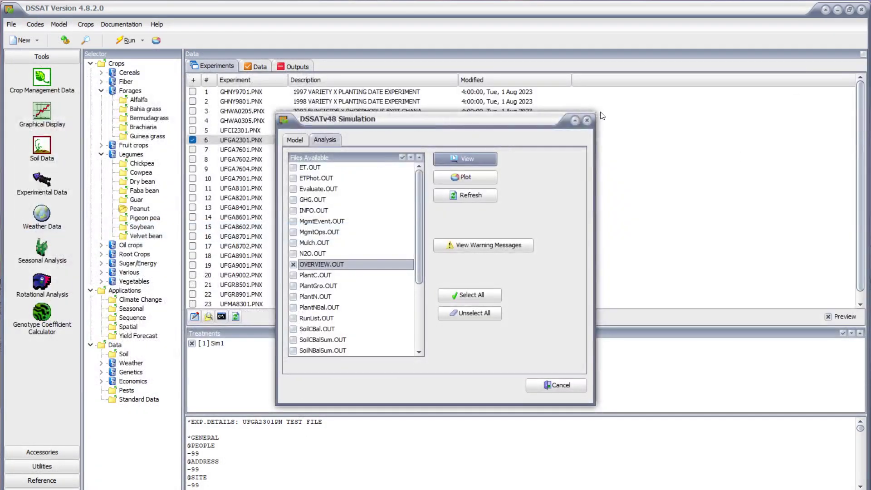
click(587, 120)
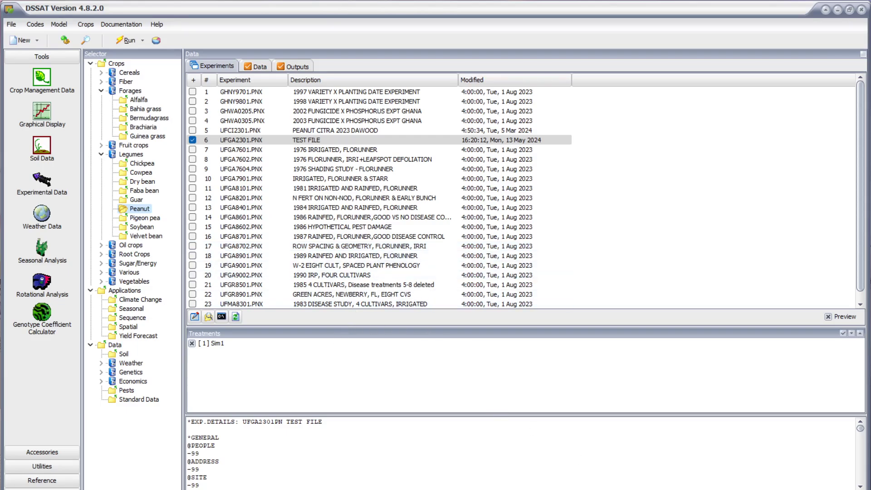
- Switch to Chrome's dssat.net Contact Us page and bring its Comment or Message box into view
key(alt+Tab)
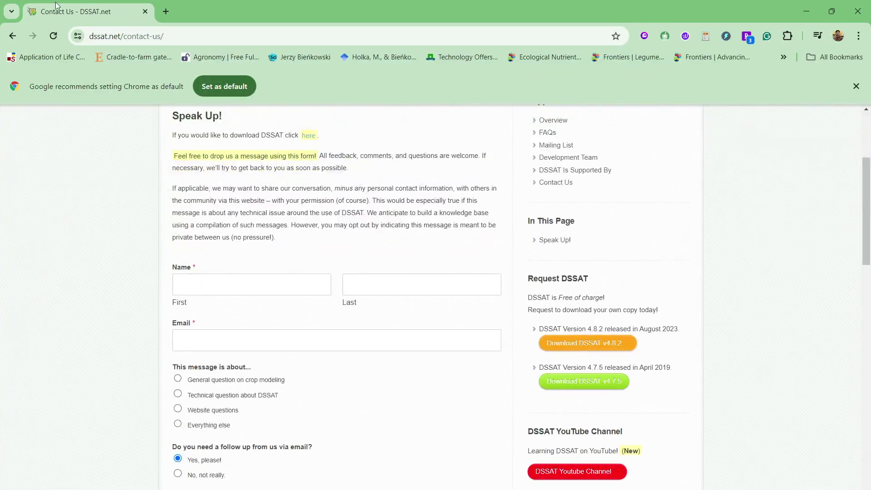
scroll(627, 377, down, 10)
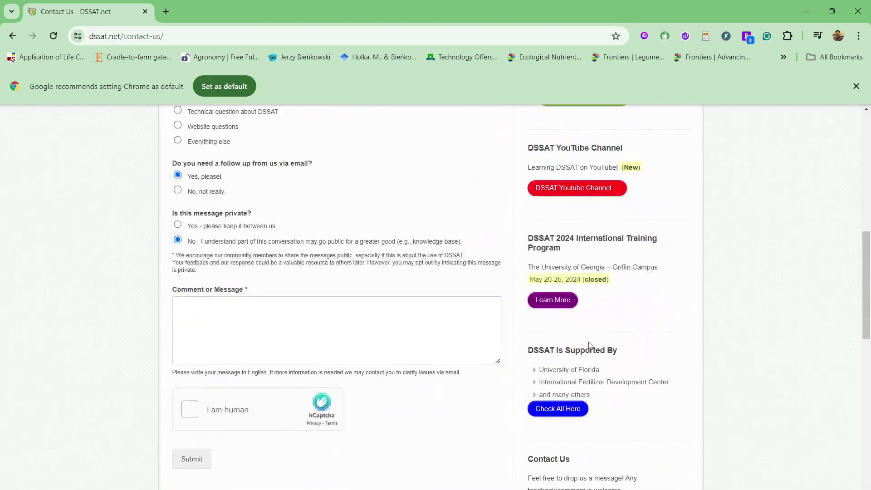